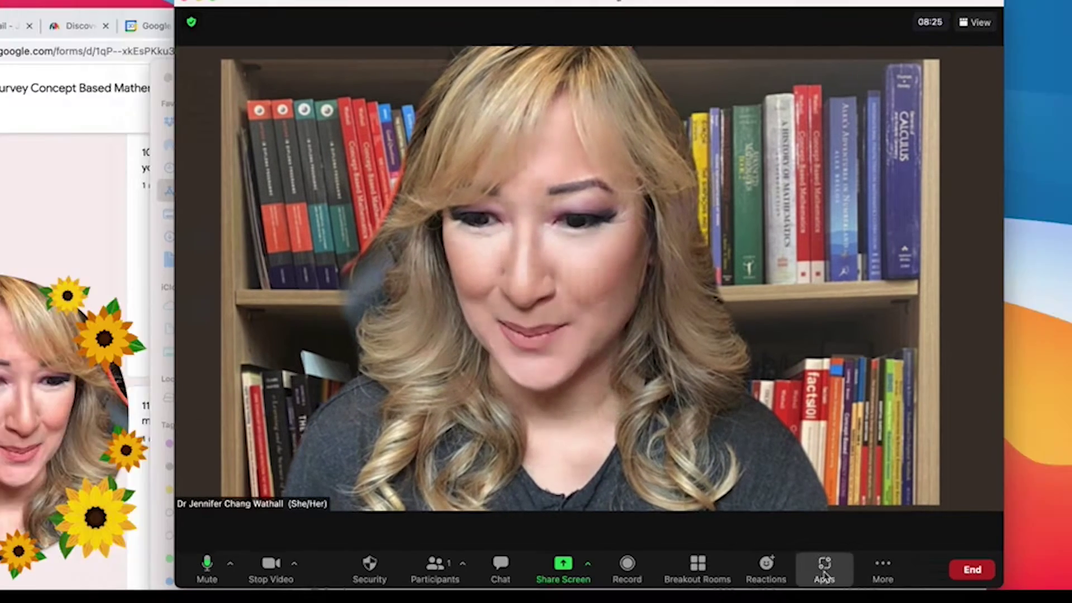
From the meeting's Apps panel Discover tab, open the App Marketplace's Zoom Apps category in the browser
left_click(766, 586)
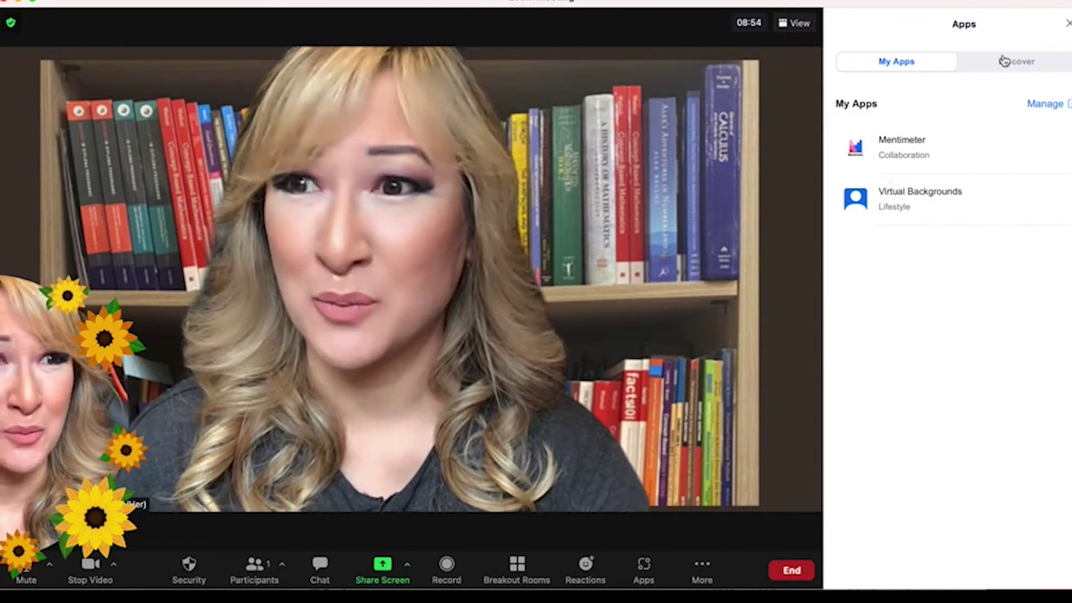
left_click(1005, 62)
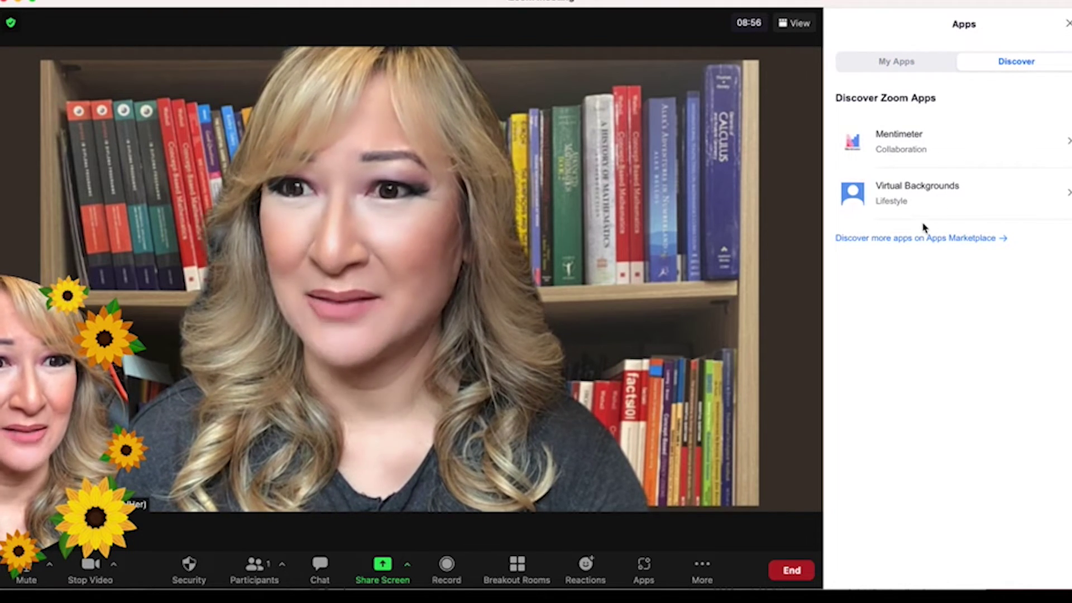
left_click(907, 240)
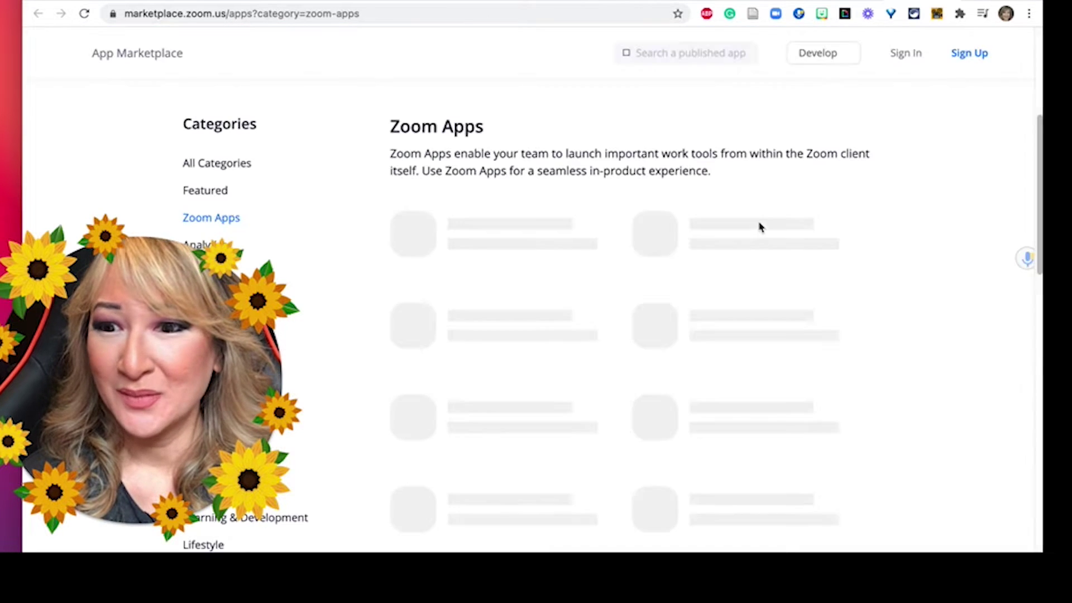
Scroll through the Zoom Apps listings on page 1 and continue browsing page 2
mouse_move(850, 335)
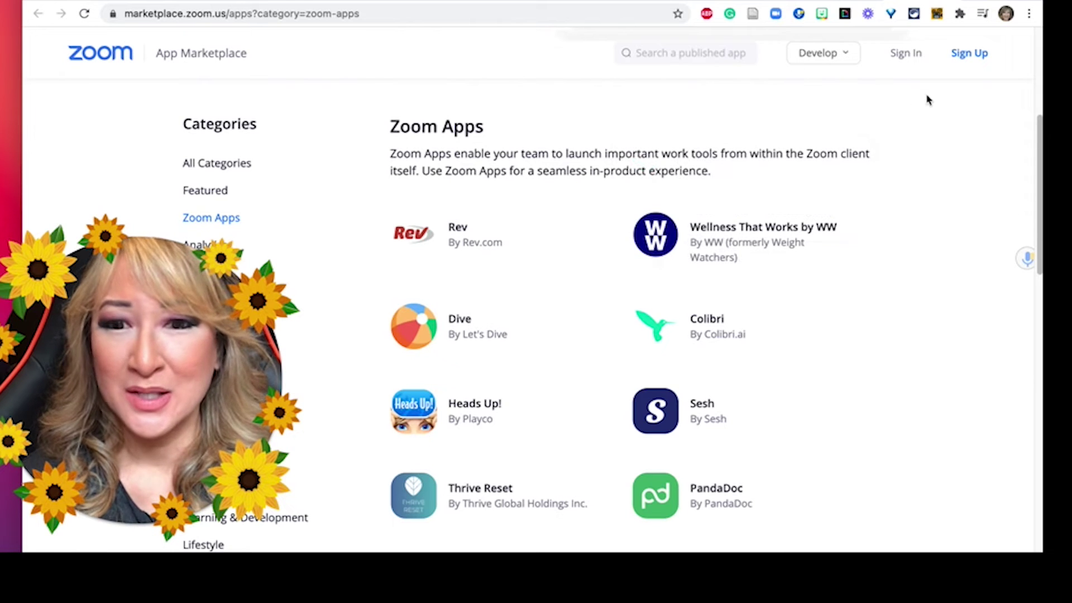
scroll(929, 102, "down", 6)
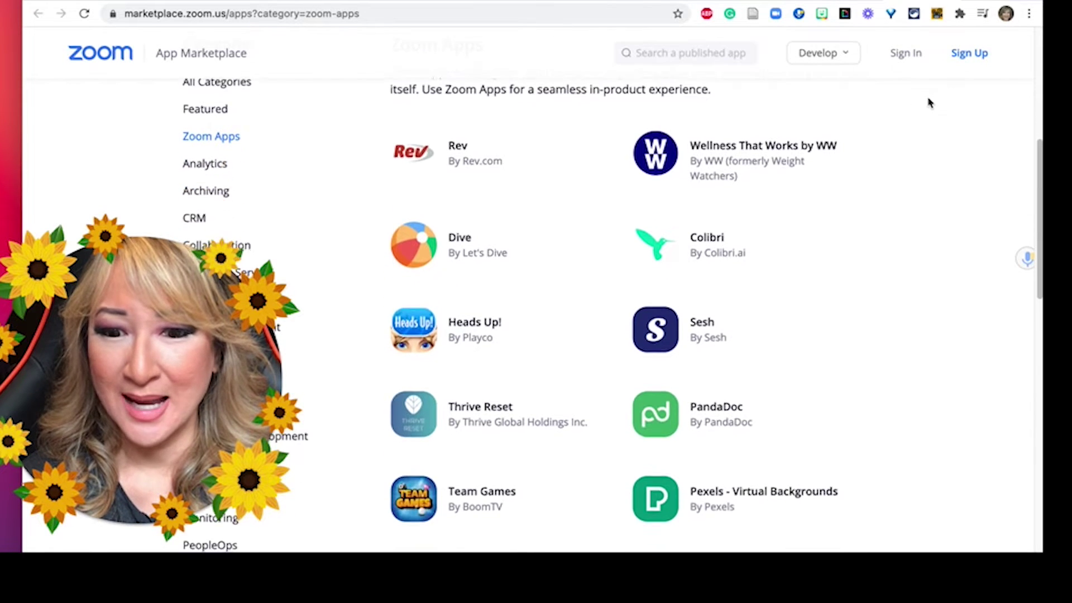
scroll(929, 103, "down", 1)
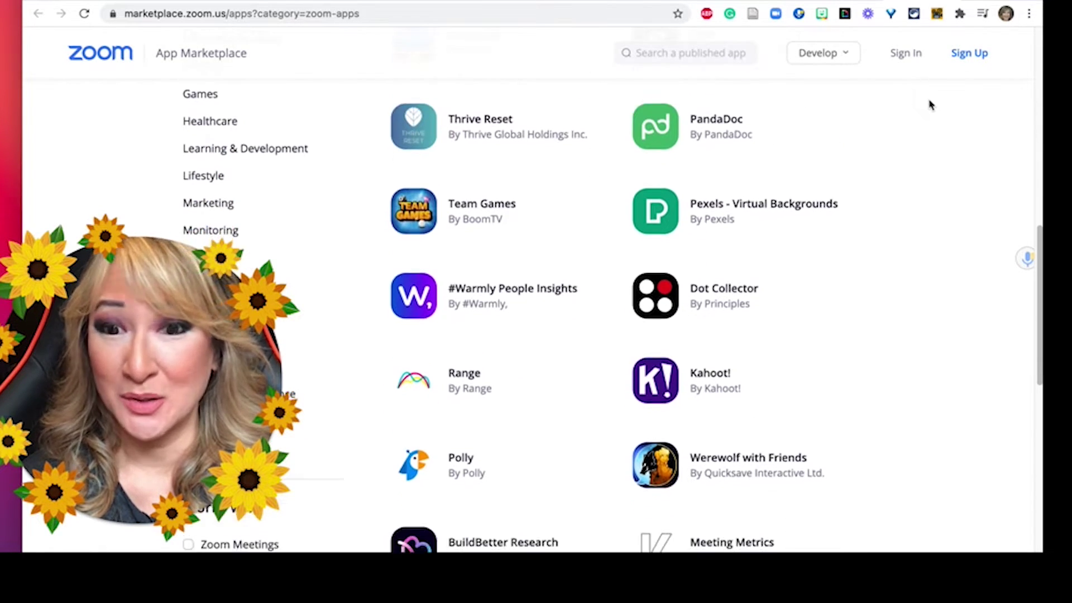
scroll(930, 104, "down", 2)
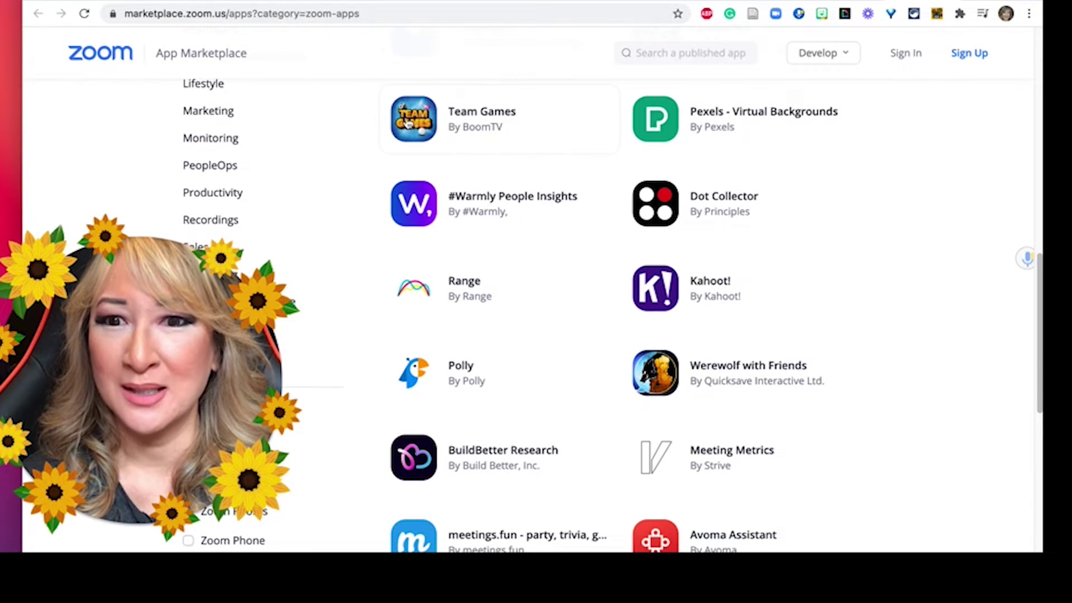
scroll(895, 347, "down", 5)
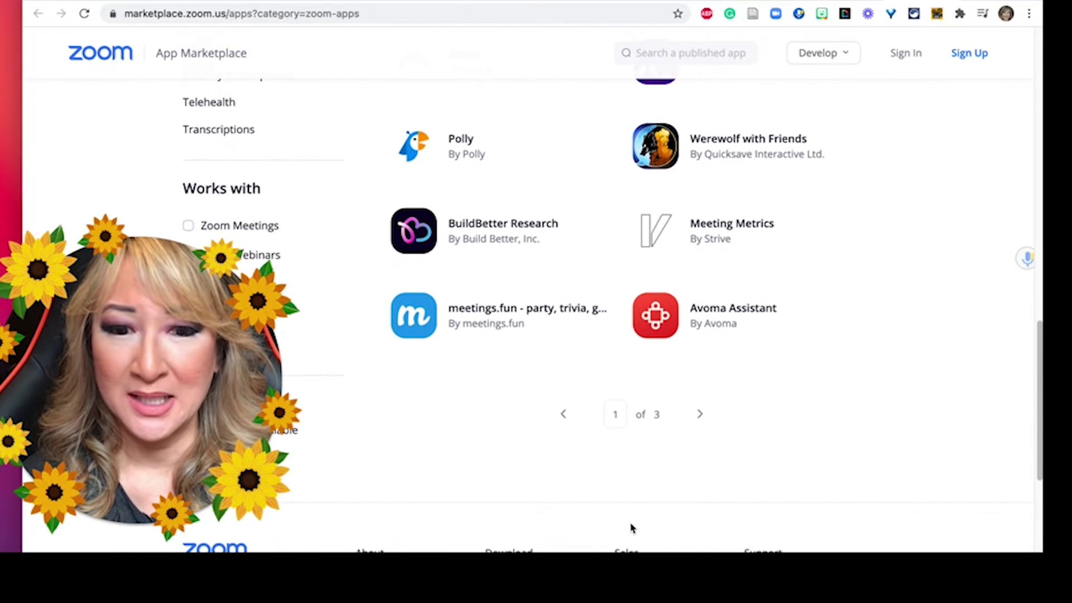
left_click(697, 415)
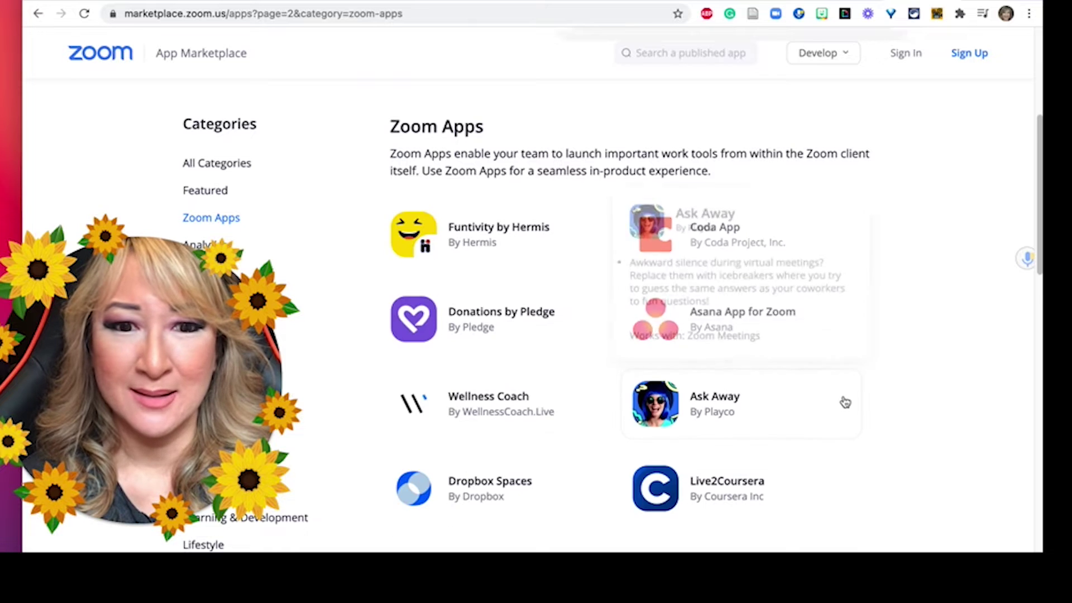
scroll(893, 396, "down", 1)
scroll(1012, 335, "down", 4)
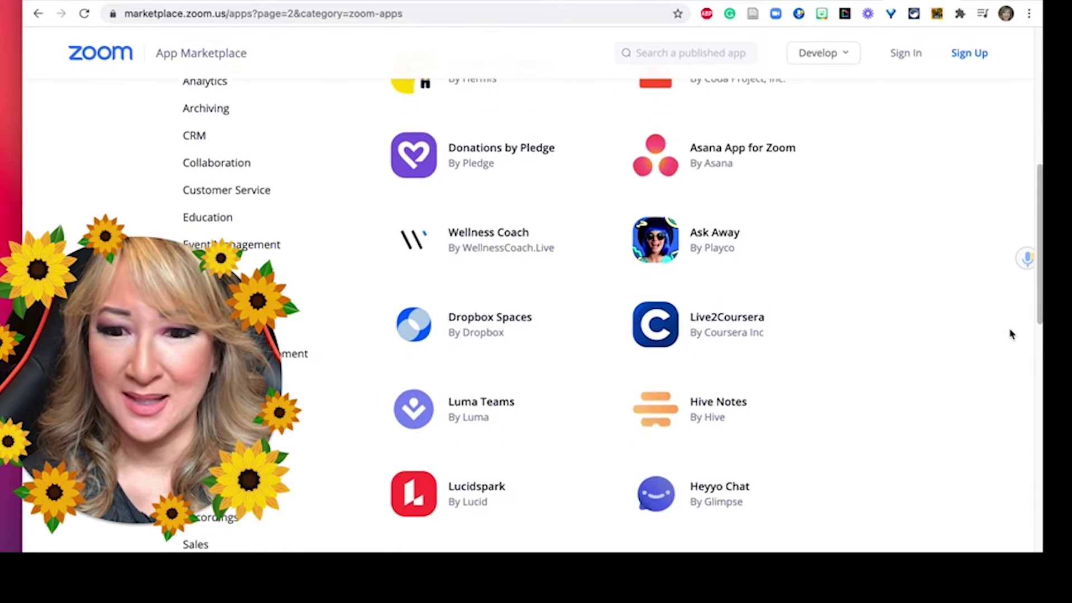
scroll(1012, 335, "down", 6)
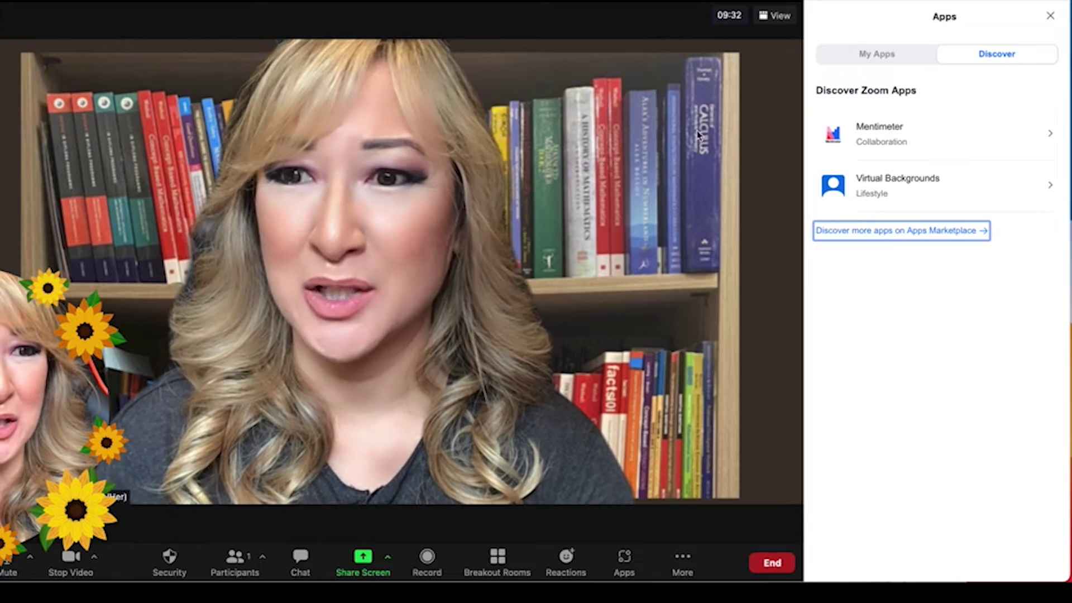
Open Mentimeter's details from the Discover list and launch it within the meeting
left_click(879, 139)
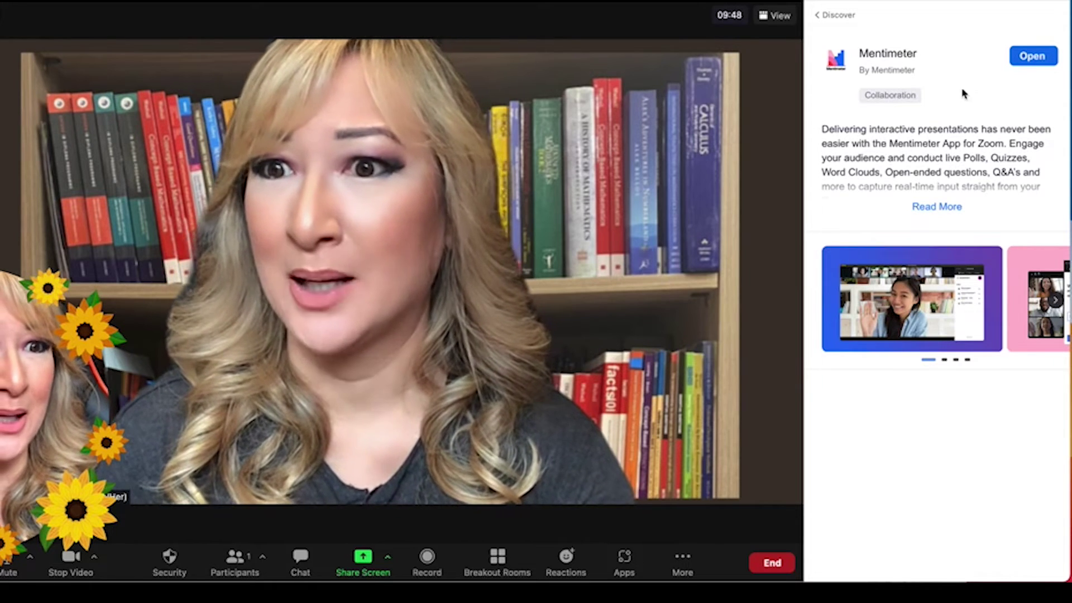
left_click(1025, 62)
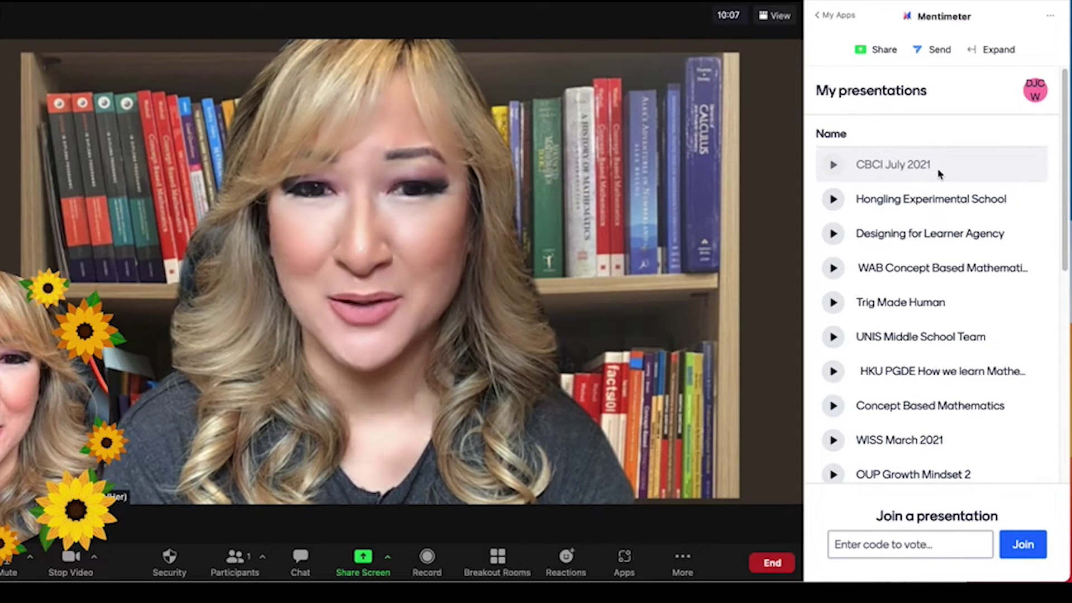
Open the CBCI July 2021 presentation, dismiss its onboarding tips, and share it with the meeting
left_click(860, 169)
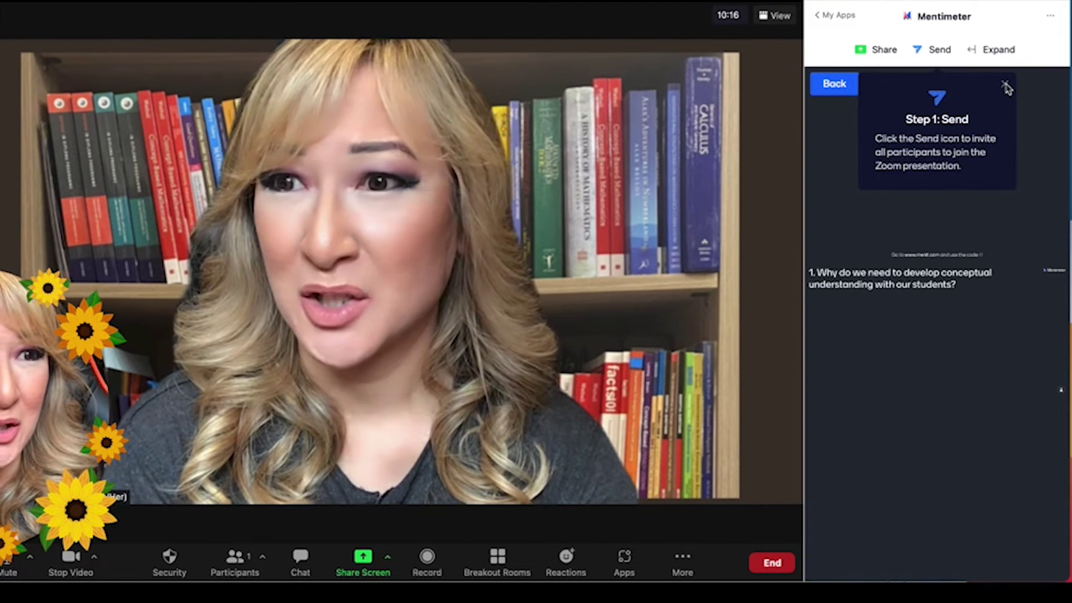
left_click(1005, 86)
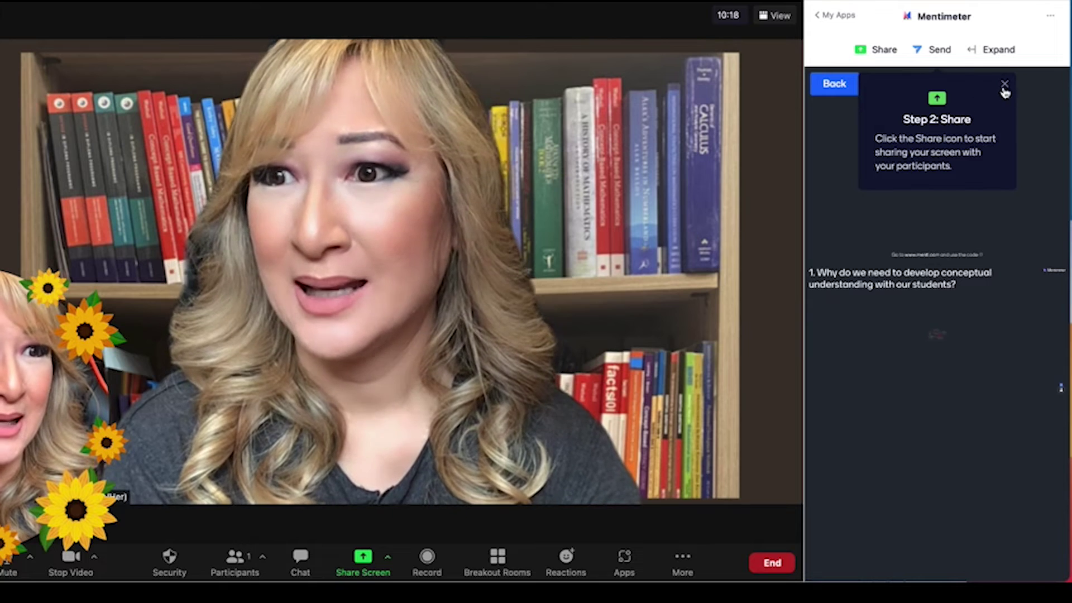
left_click(1005, 86)
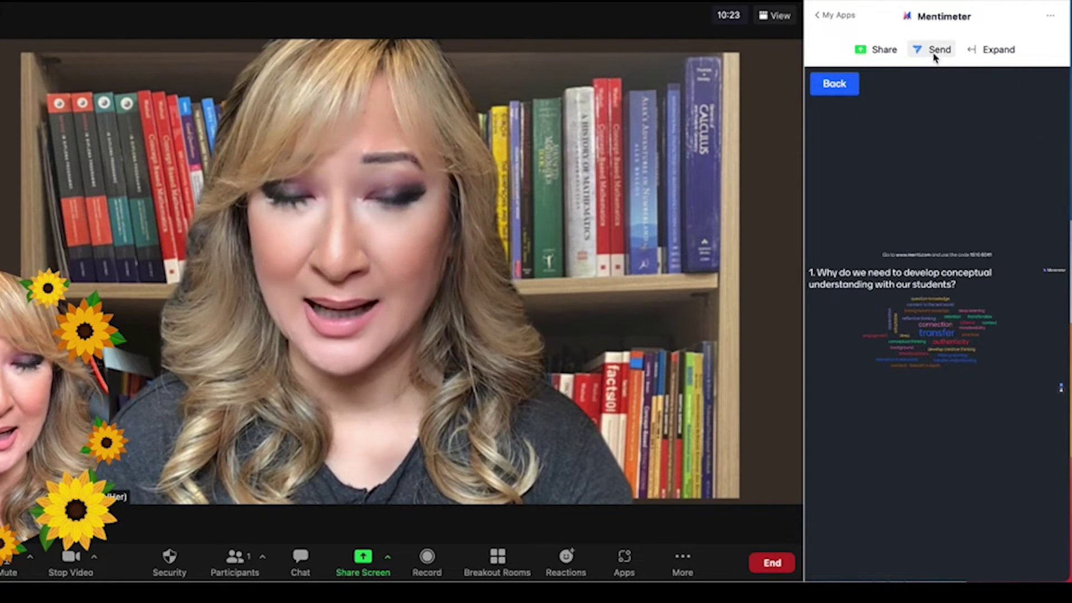
left_click(935, 56)
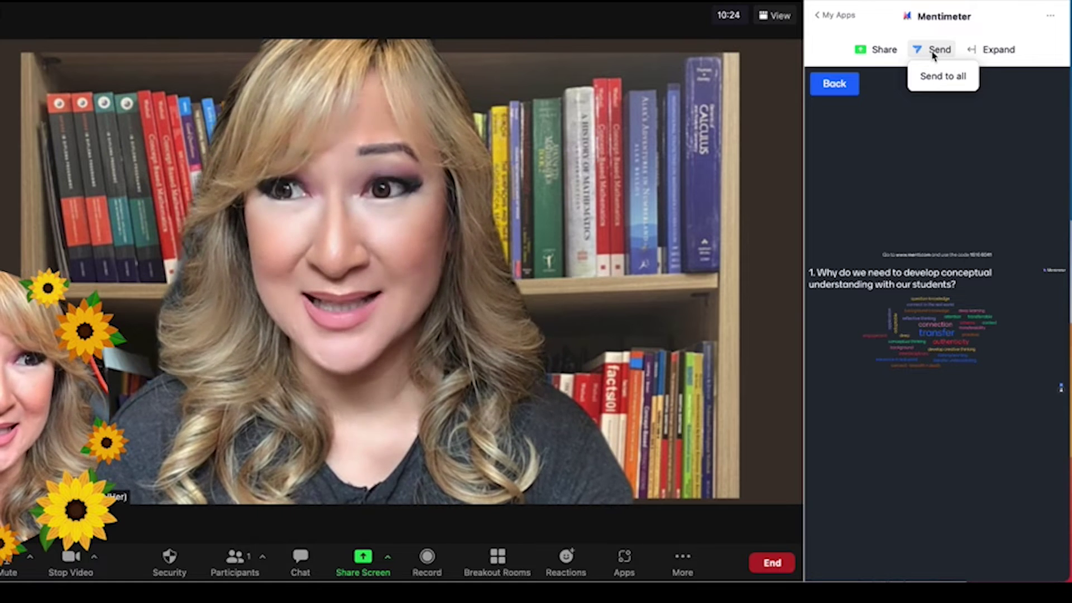
left_click(933, 54)
left_click(875, 50)
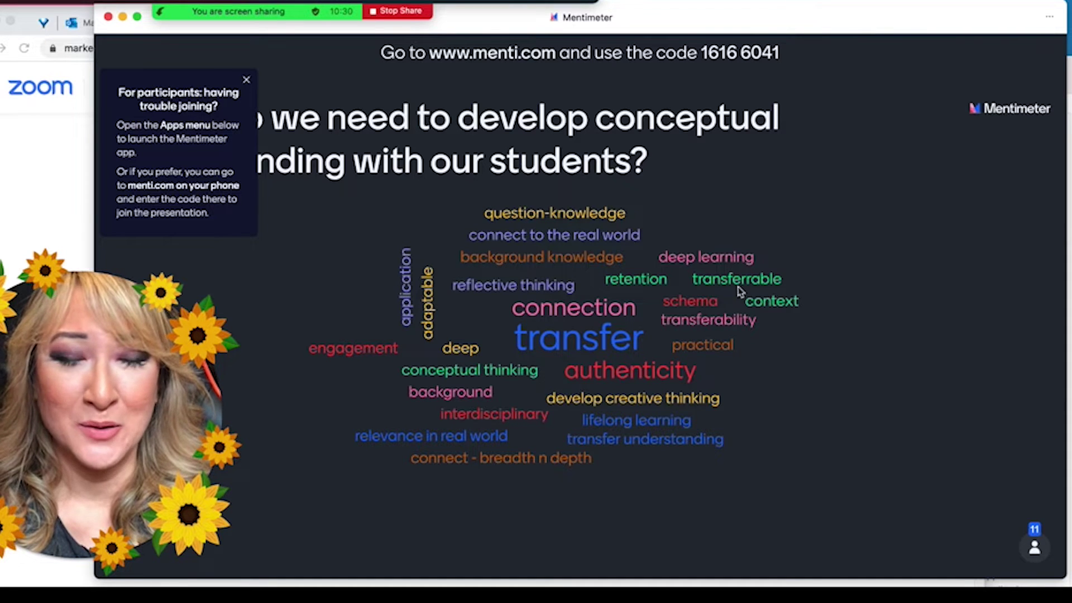
Reshare the Mentimeter presentation and copy its participation link
left_click(389, 12)
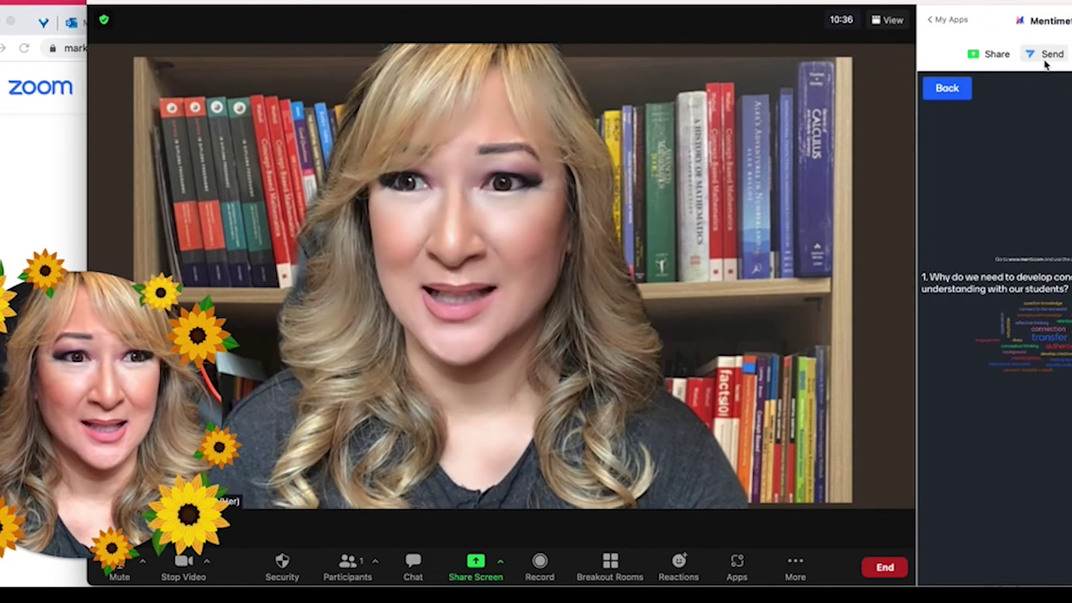
left_click(991, 53)
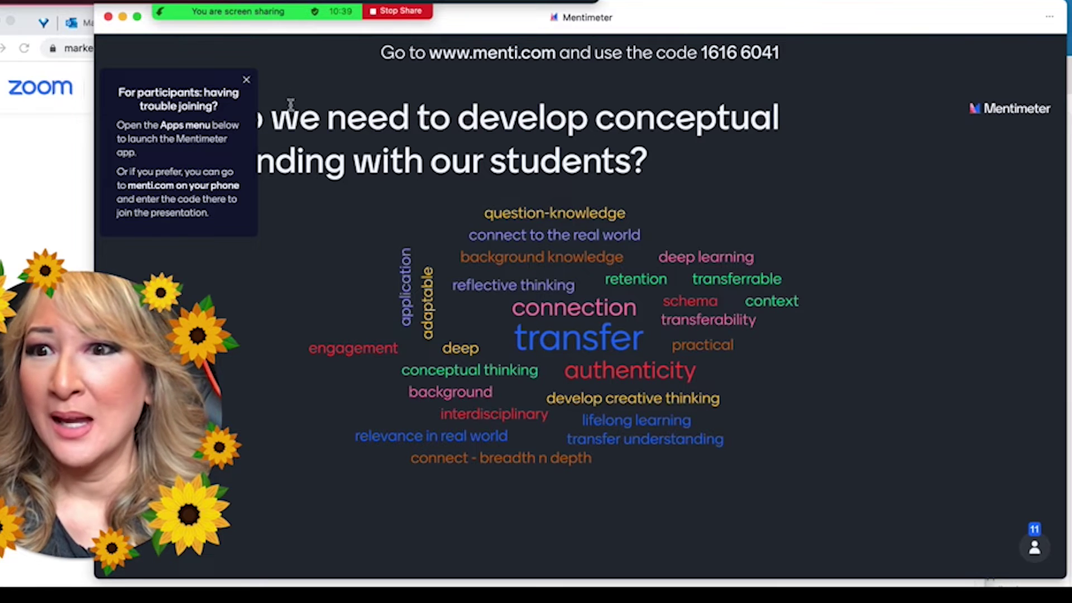
left_click(247, 80)
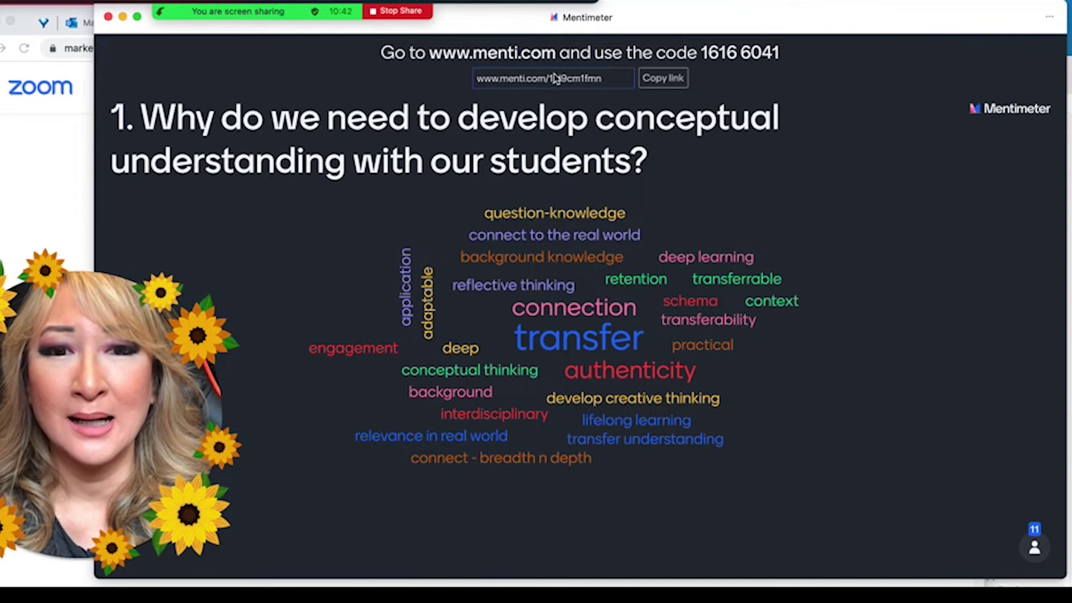
left_click(672, 80)
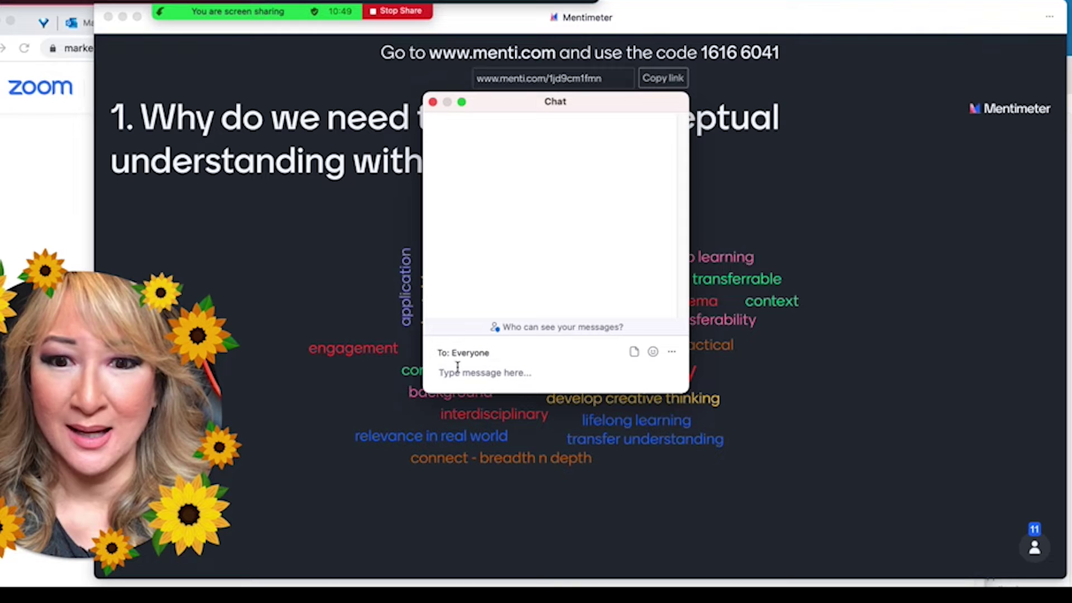
Post the participation link to everyone in the meeting chat, then stop sharing
left_click(445, 373)
key("super+v")
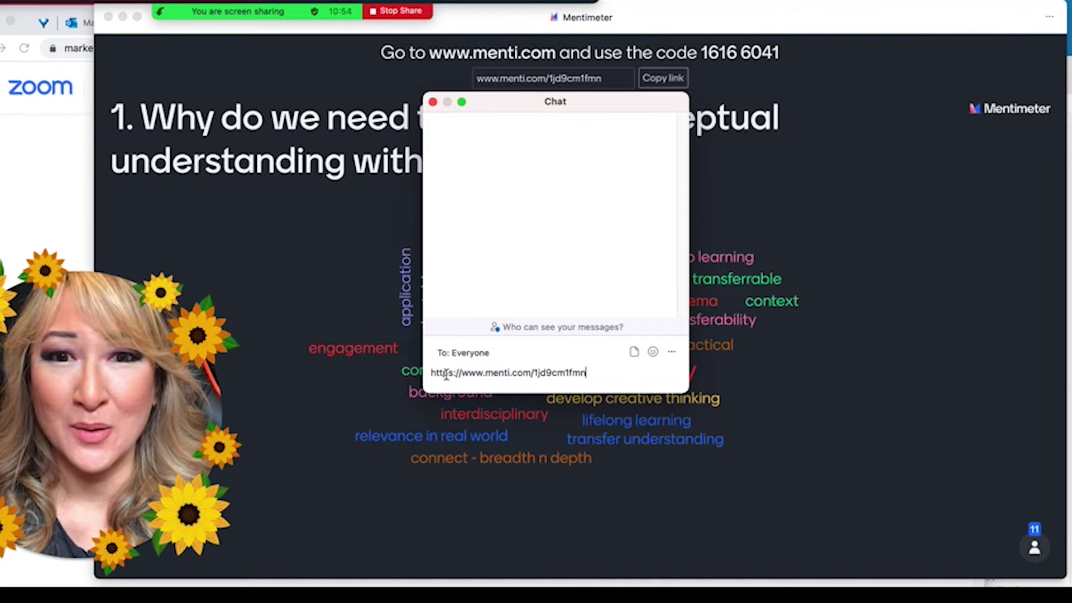
key("Return")
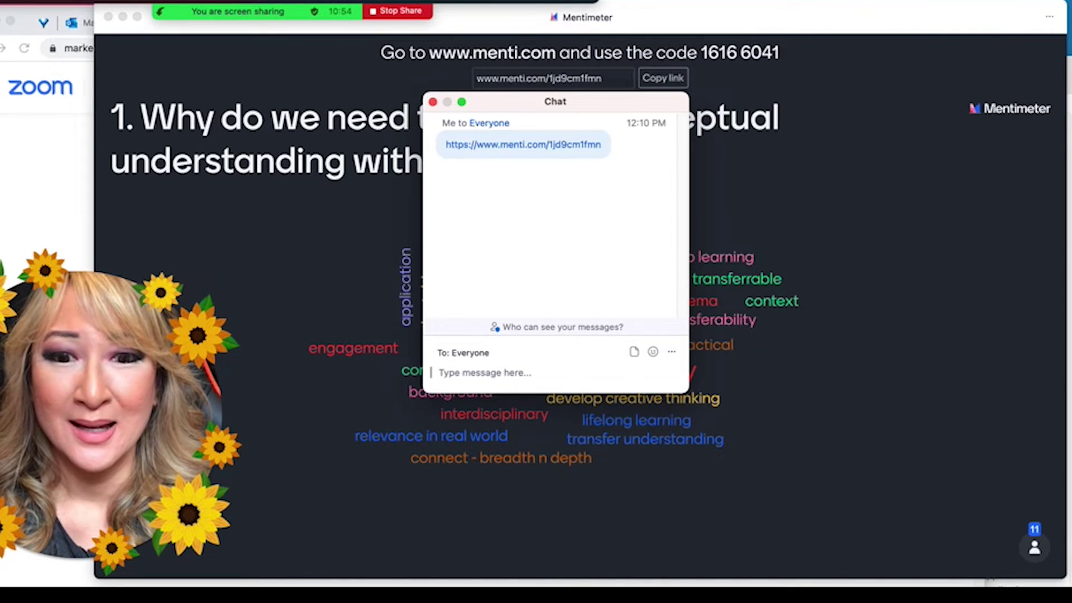
left_click(432, 102)
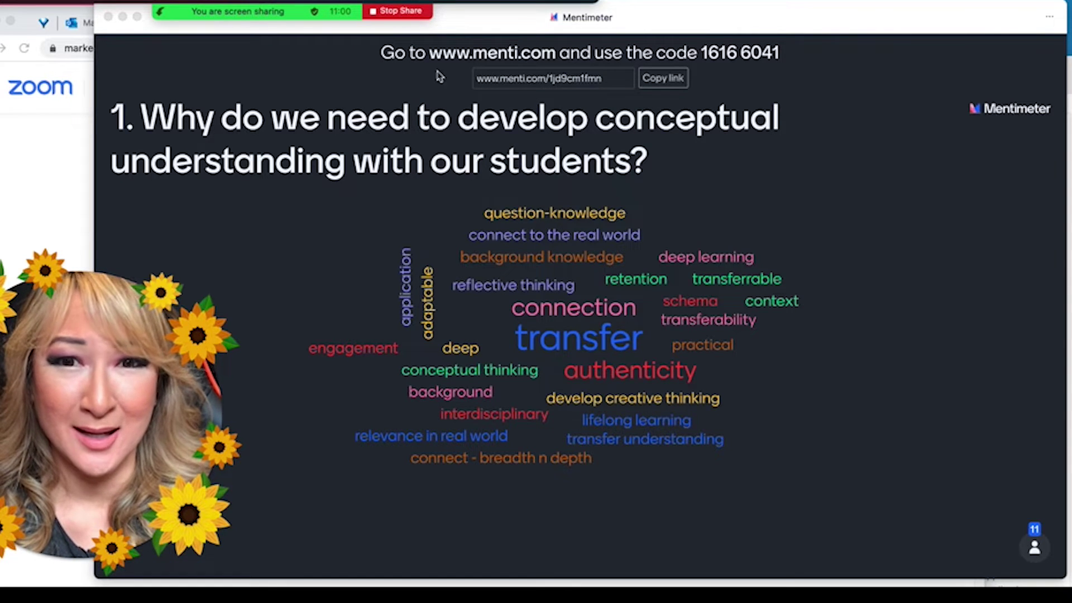
left_click(400, 12)
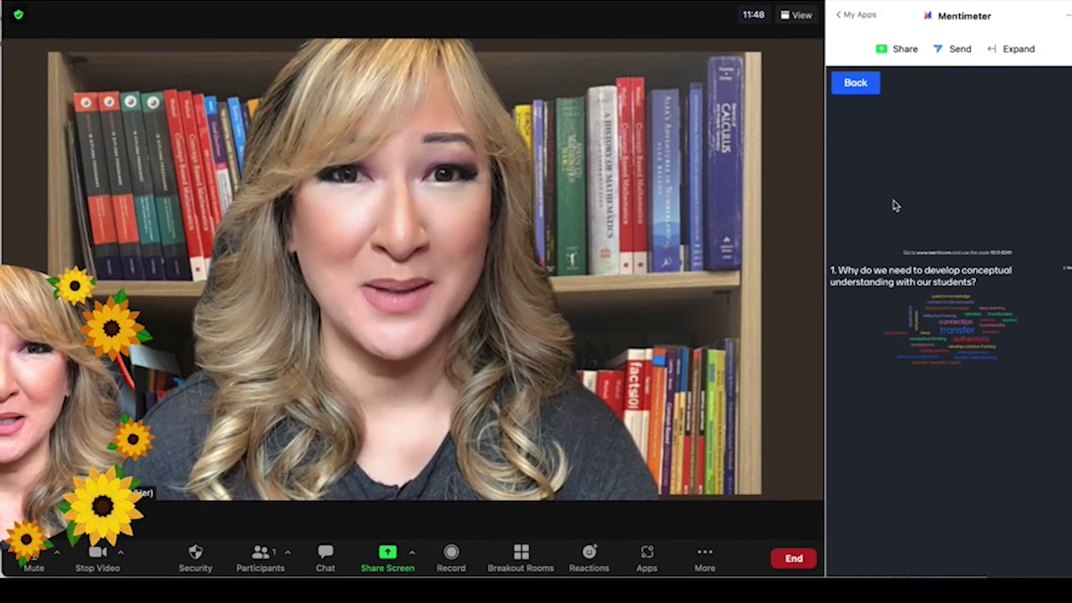
Open the Virtual Backgrounds app and set the bird photo as the video background
left_click(843, 16)
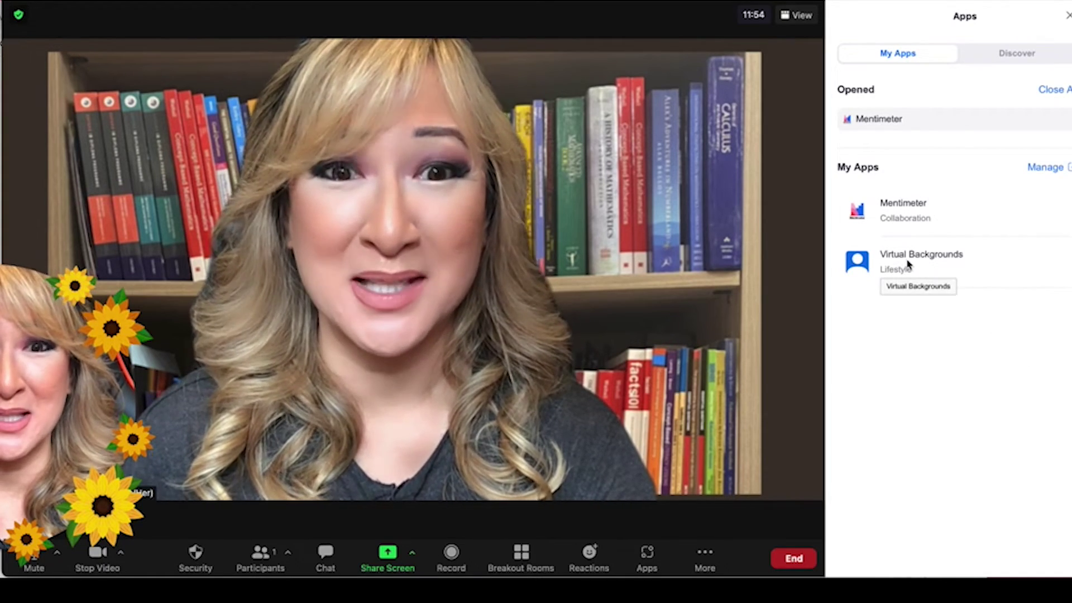
left_click(907, 262)
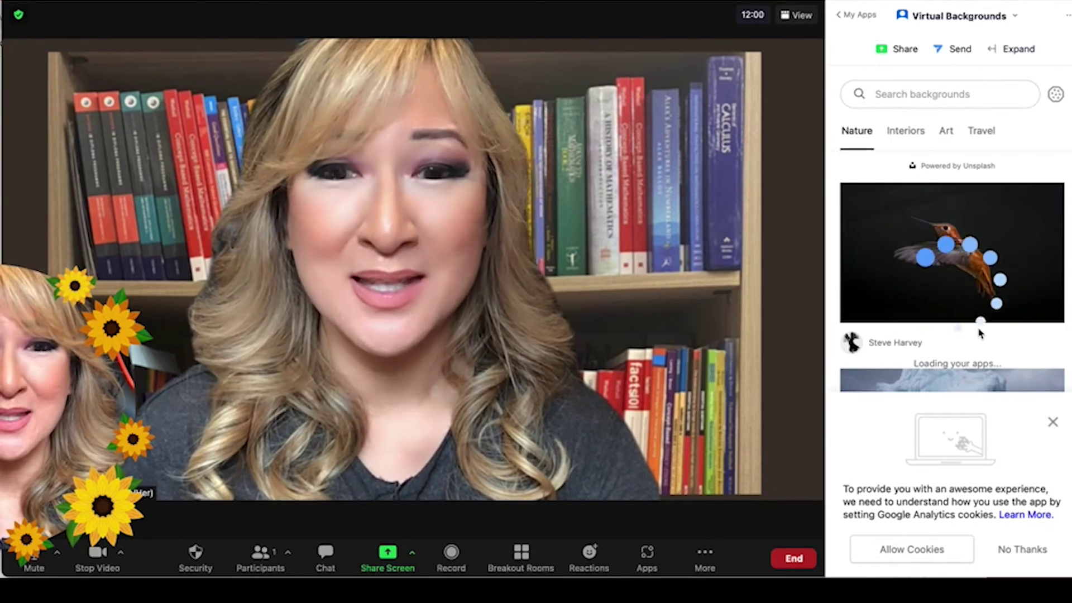
scroll(979, 334, "down", 10)
scroll(981, 334, "up", 3)
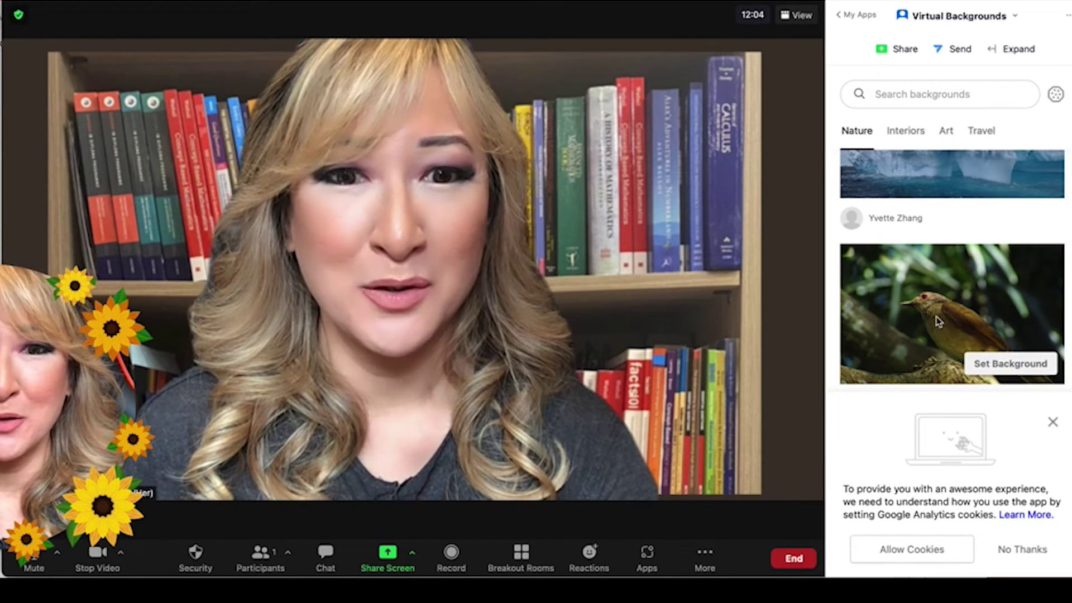
left_click(1007, 366)
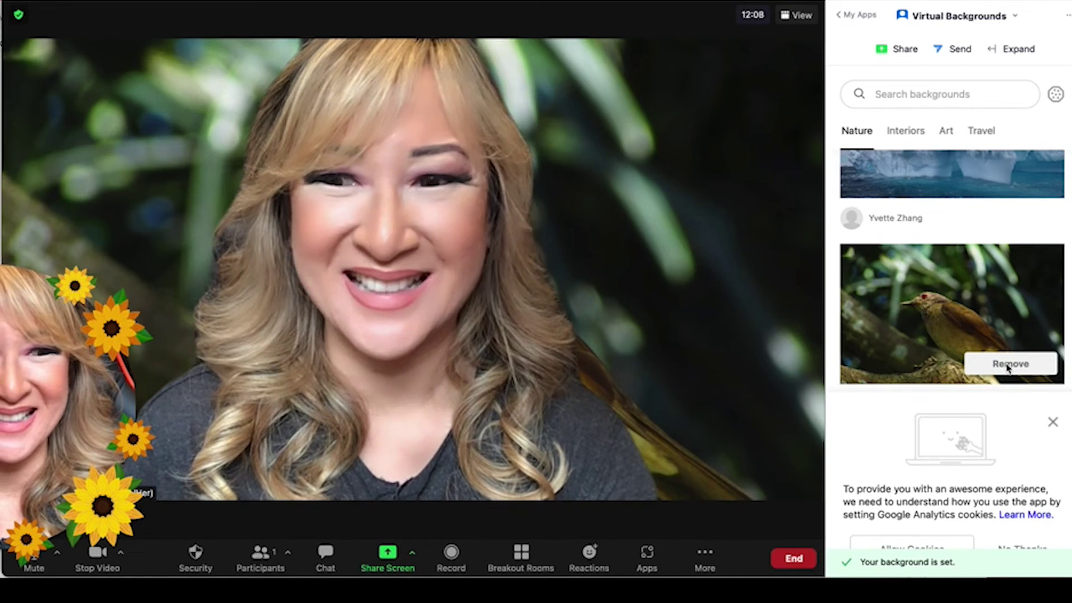
Switch the background to the cloud-wrapped mountain, then to the snowy mountain peak image
scroll(966, 335, "down", 5)
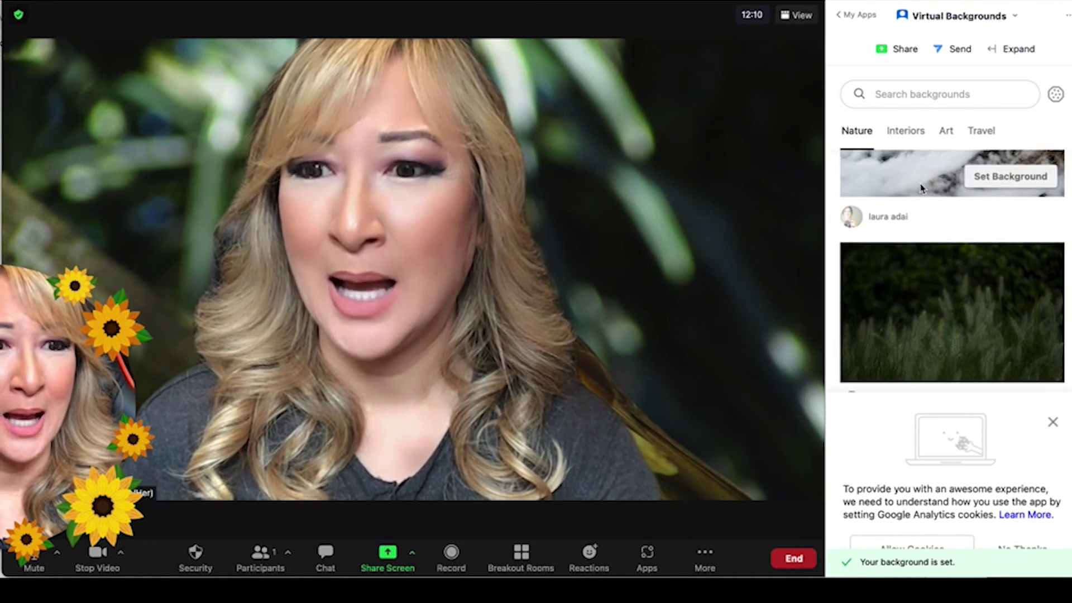
scroll(935, 279, "up", 3)
left_click(1009, 353)
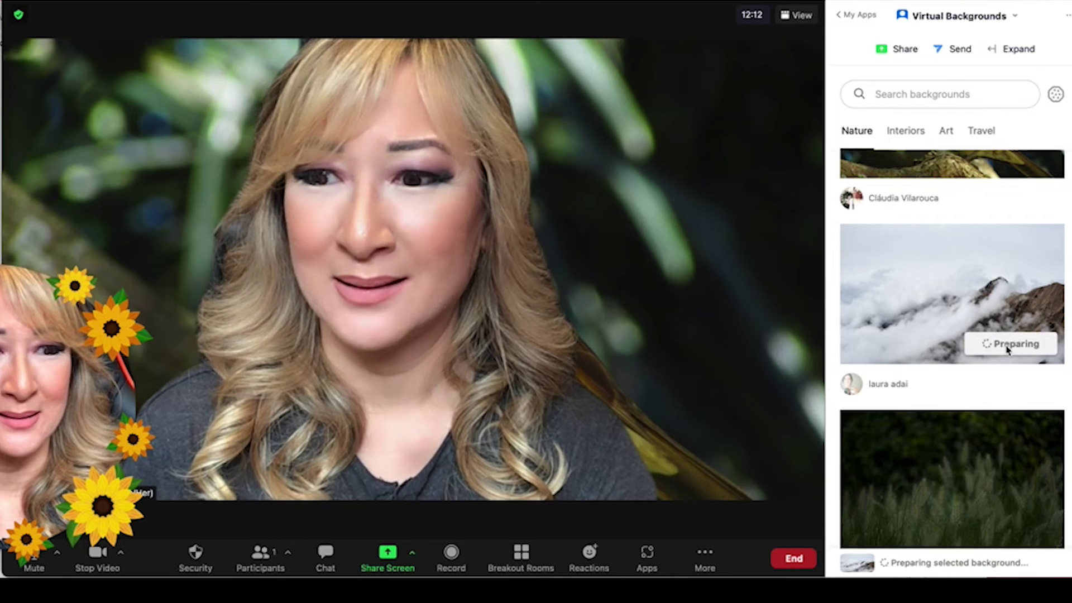
scroll(1005, 346, "down", 10)
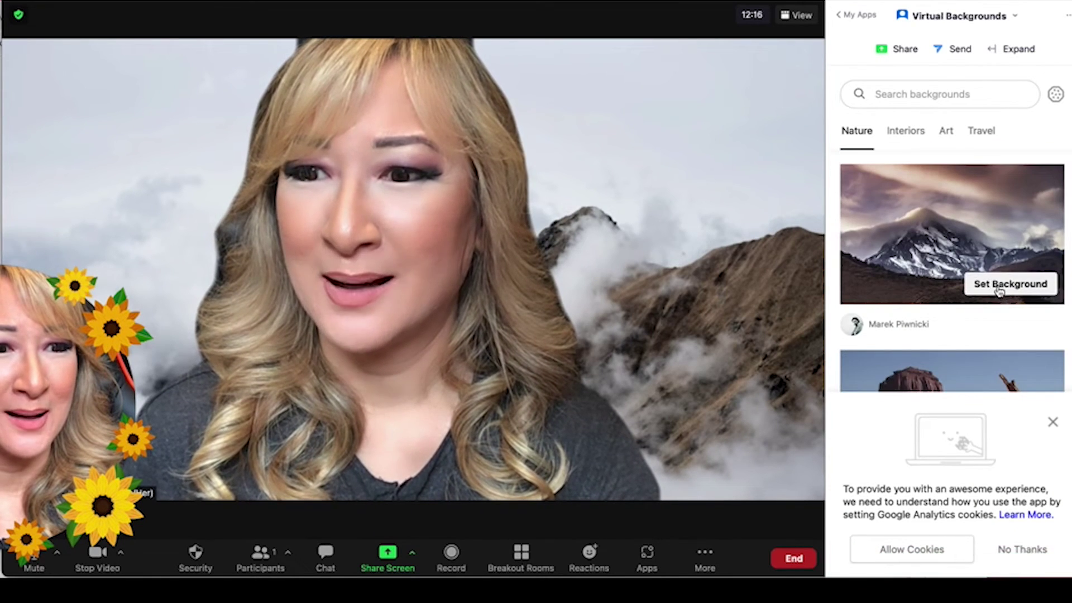
left_click(1000, 288)
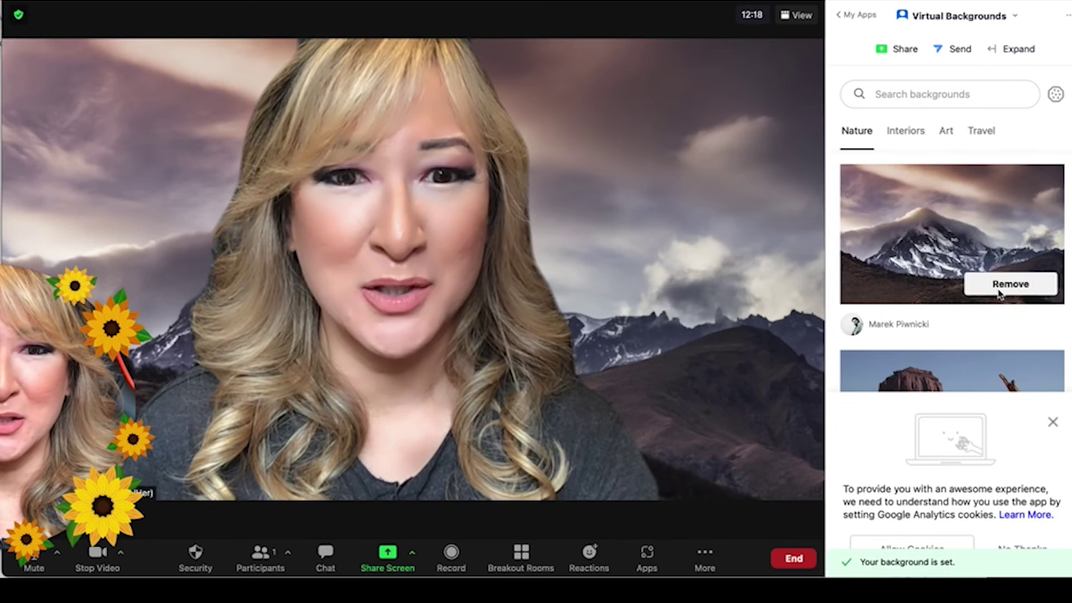